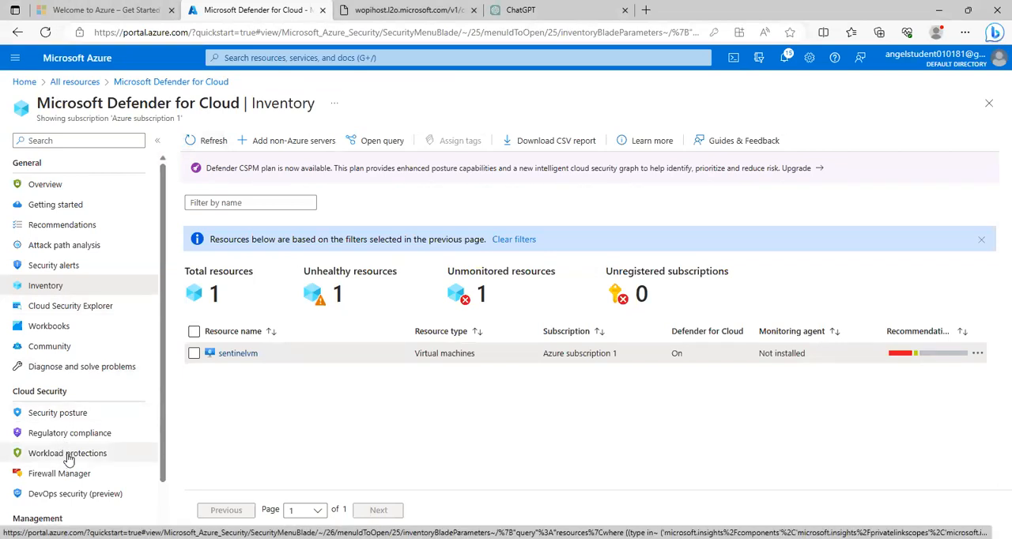
Step: Open Just-in-time VM access from the Workload protections of Microsoft Defender for Cloud
left_click(194, 355)
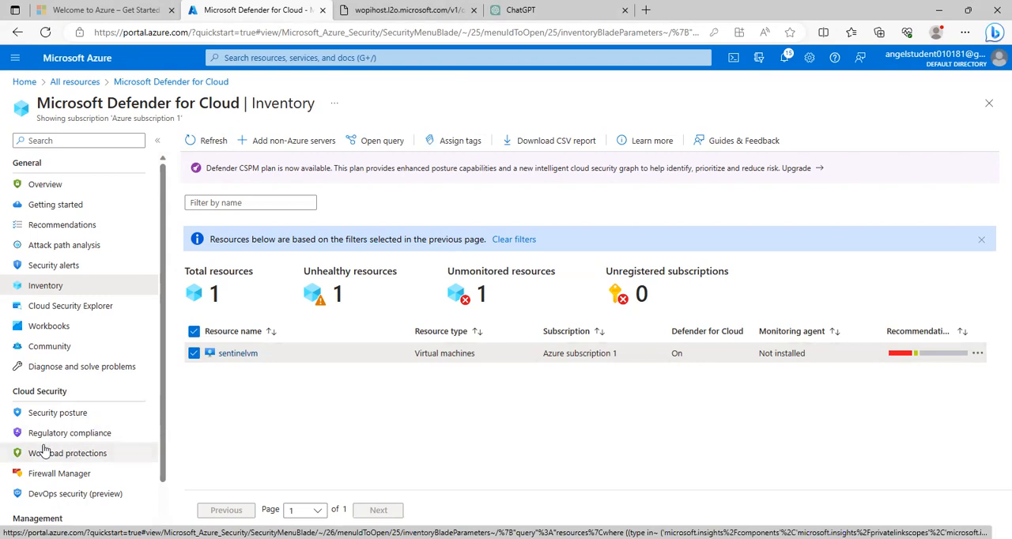
left_click(19, 456)
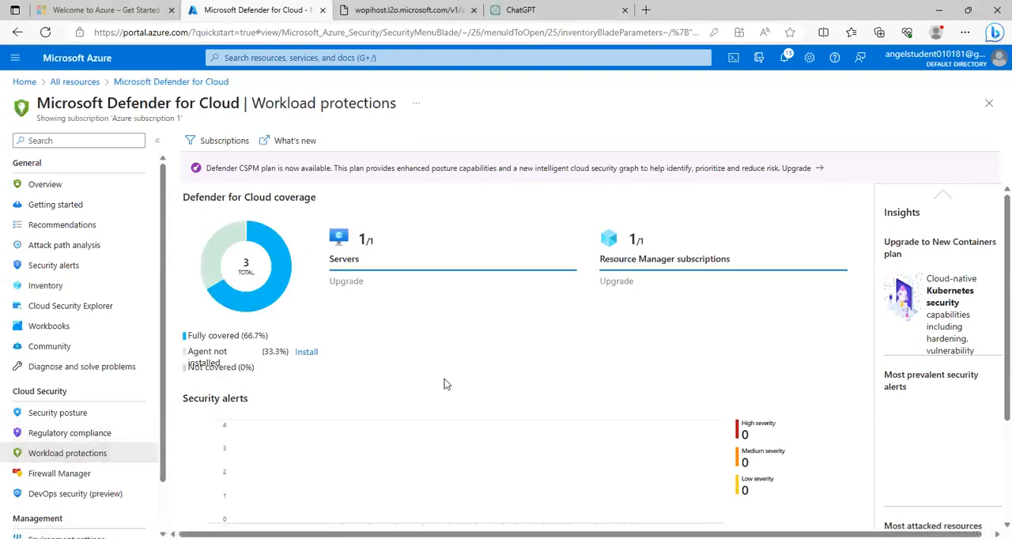
scroll(446, 382, "down", 2)
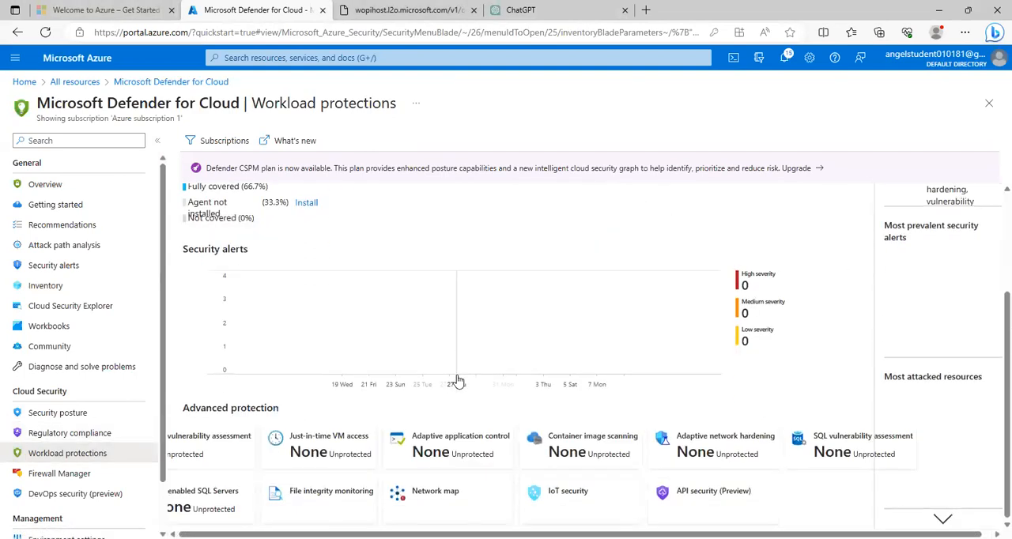
left_click(324, 444)
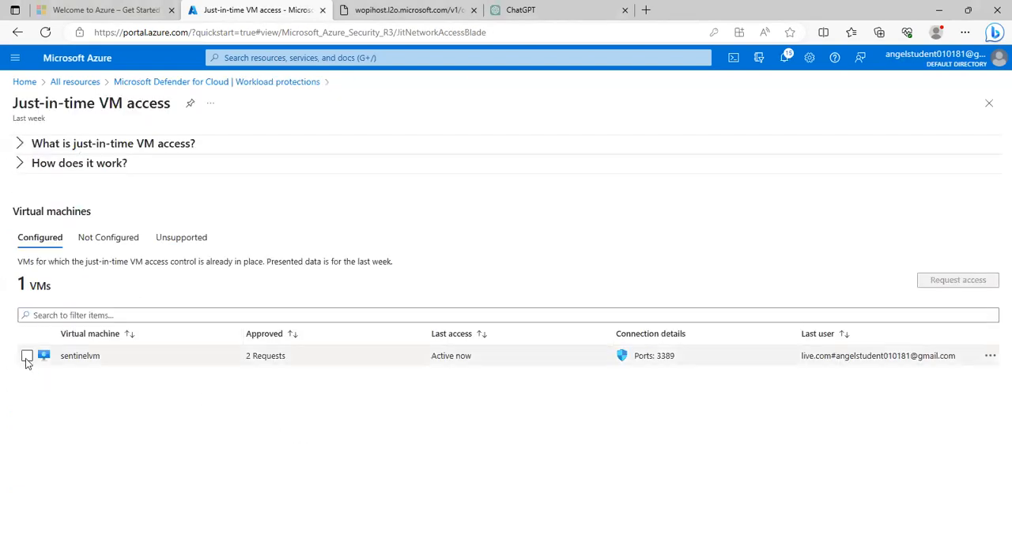
Step: Request access to sentinelvm with port 3389 switched on for My IP, and open the port
left_click(27, 357)
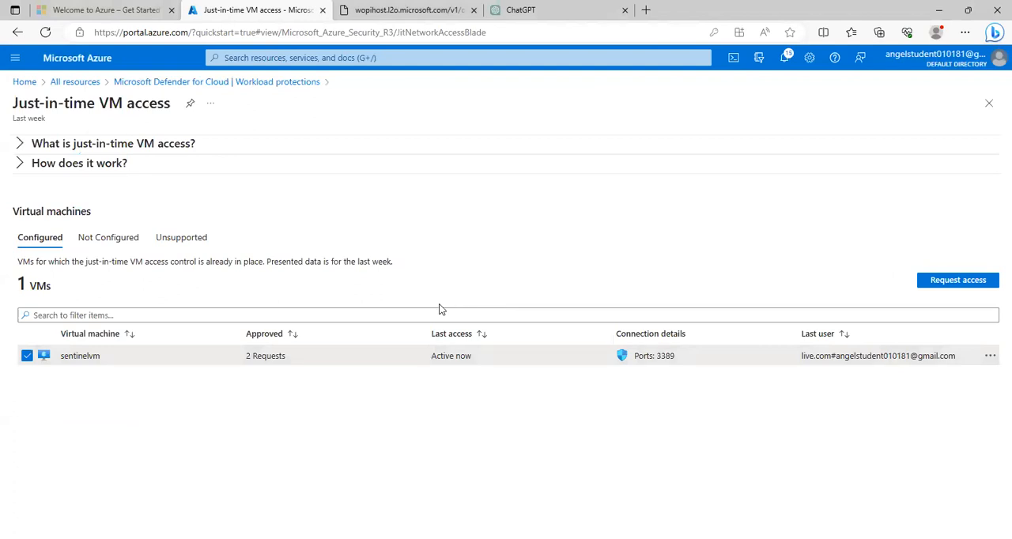
left_click(972, 279)
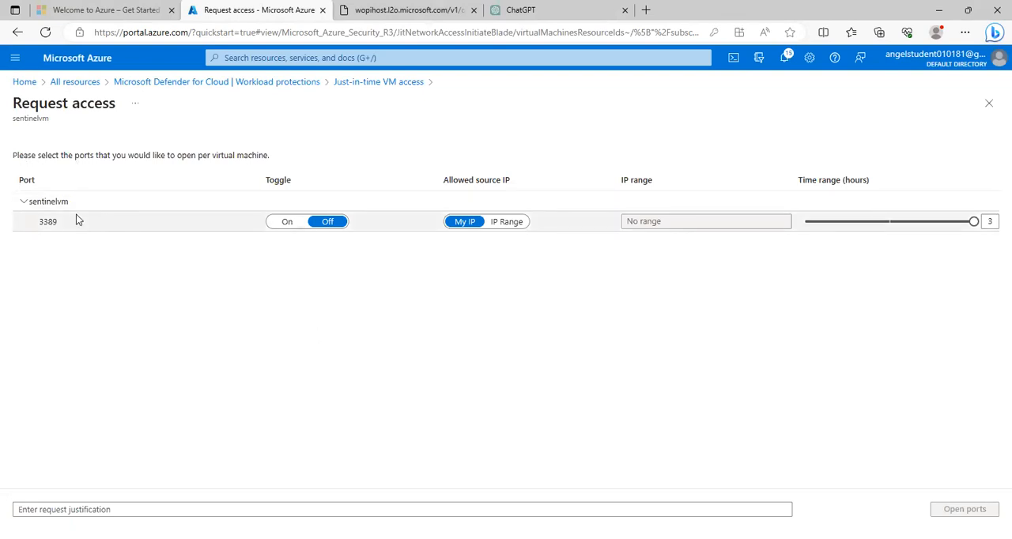
left_click(288, 225)
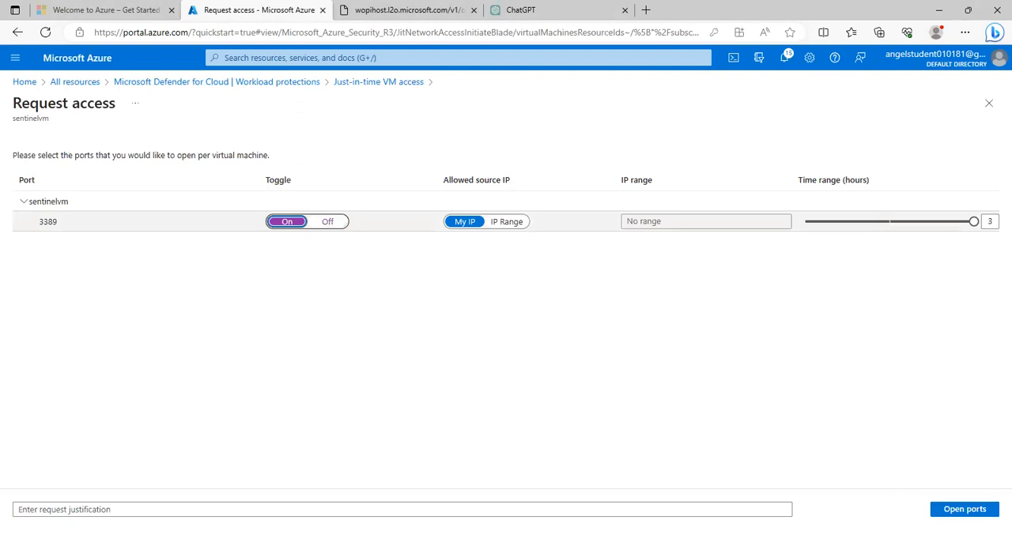
left_click(964, 509)
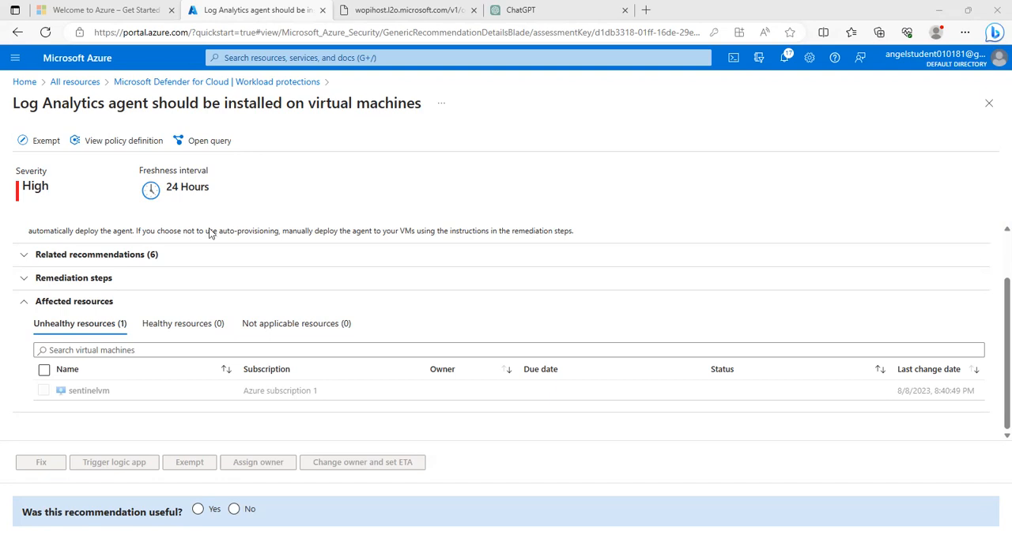
Step: Leave the Log Analytics agent recommendation without saving and check which VMs are not configured for just-in-time access
left_click(45, 372)
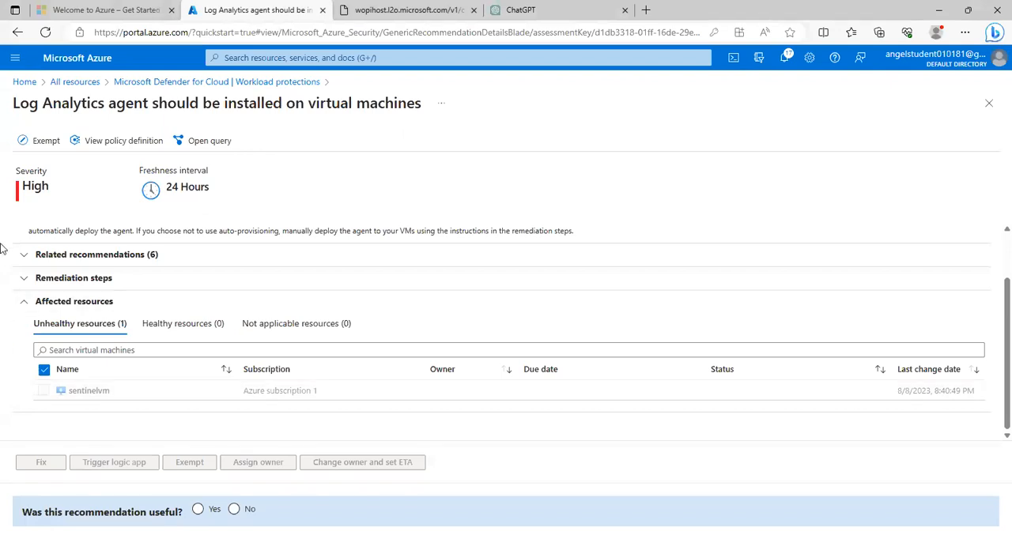
left_click(181, 85)
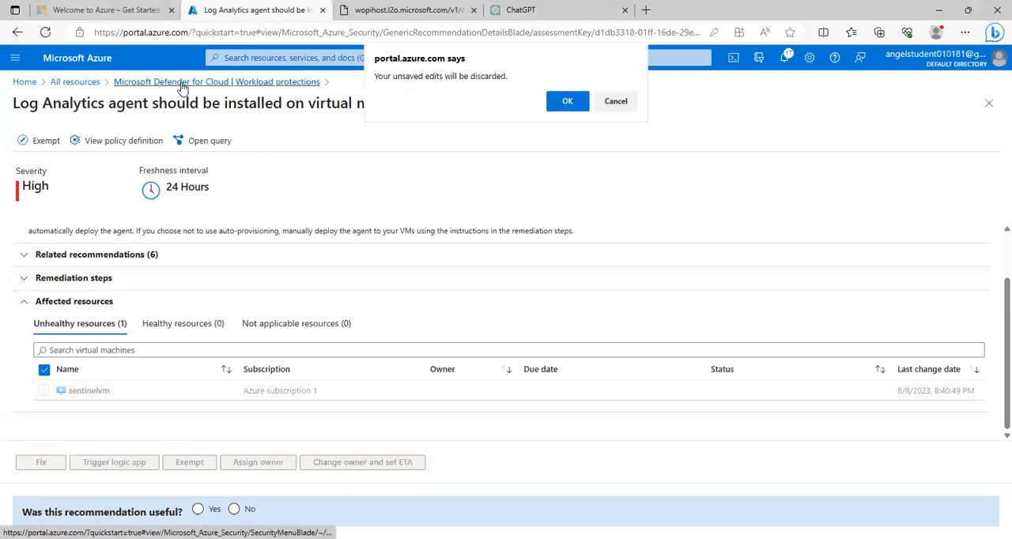
left_click(562, 111)
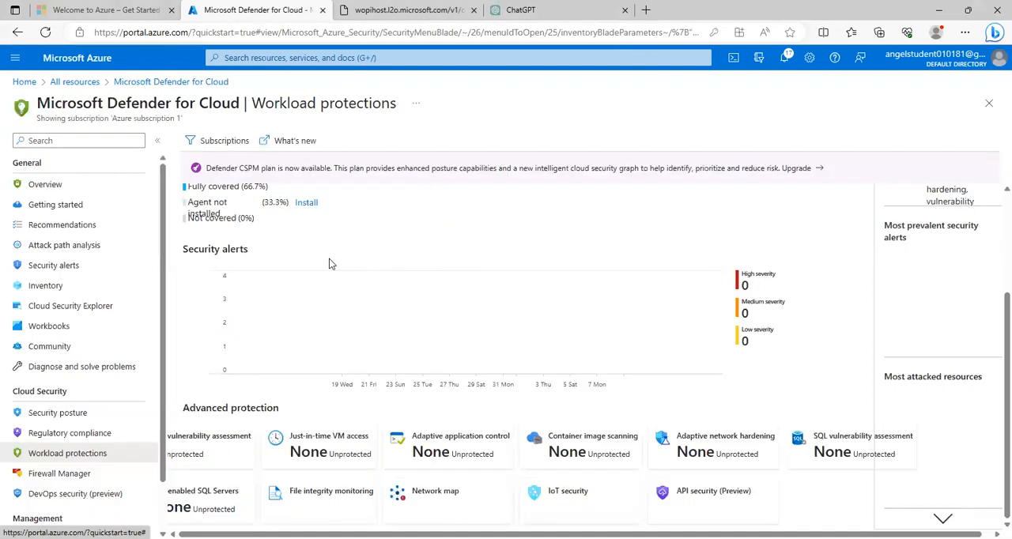
left_click(313, 441)
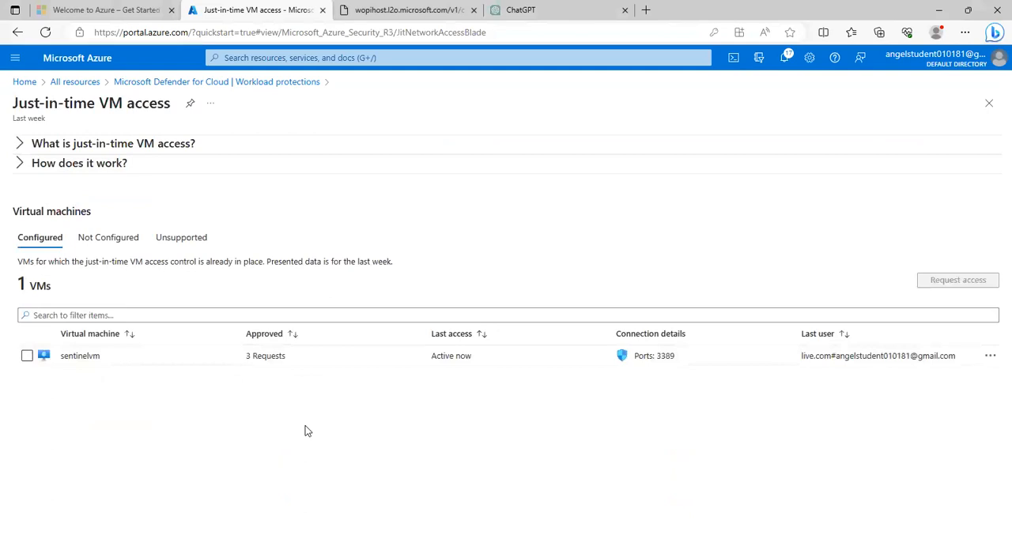
left_click(106, 238)
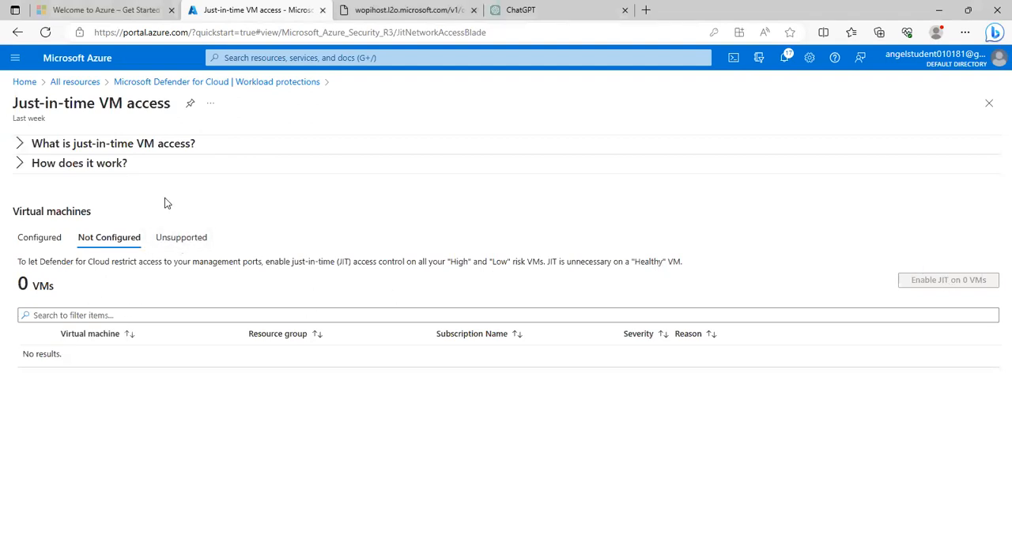
left_click(275, 85)
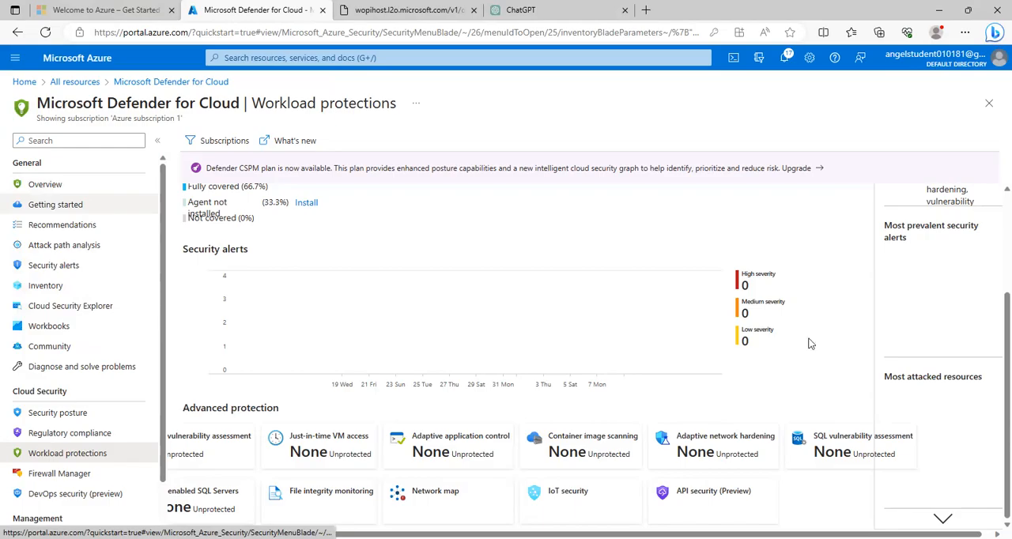
scroll(809, 343, "up", 2)
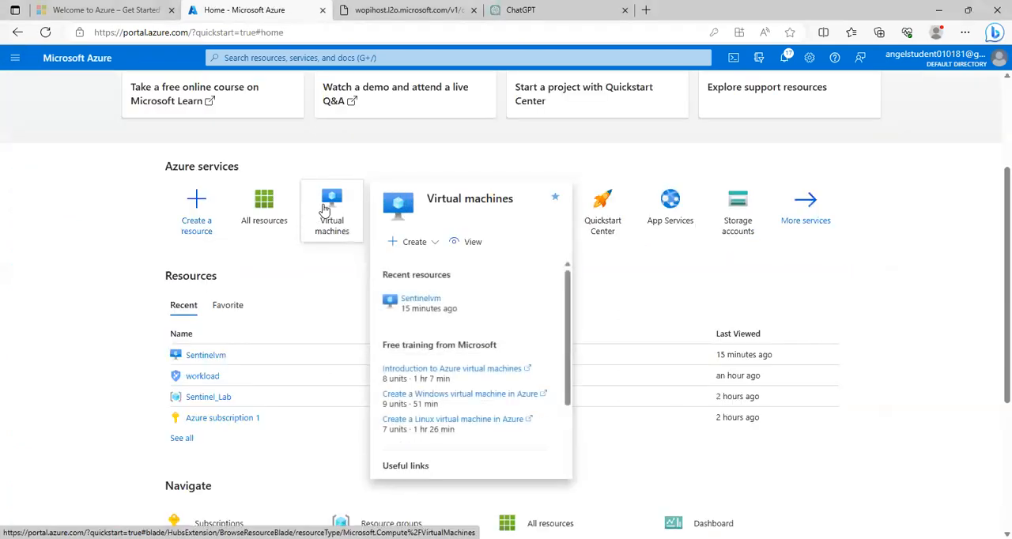
Step: Open the connection settings of the Sentinelvm virtual machine
left_click(324, 204)
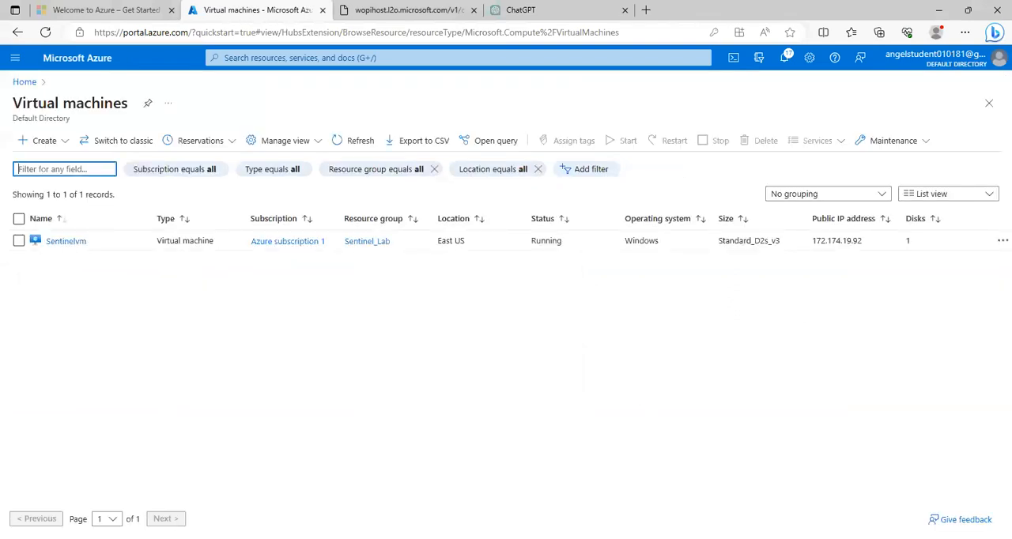
left_click(275, 296)
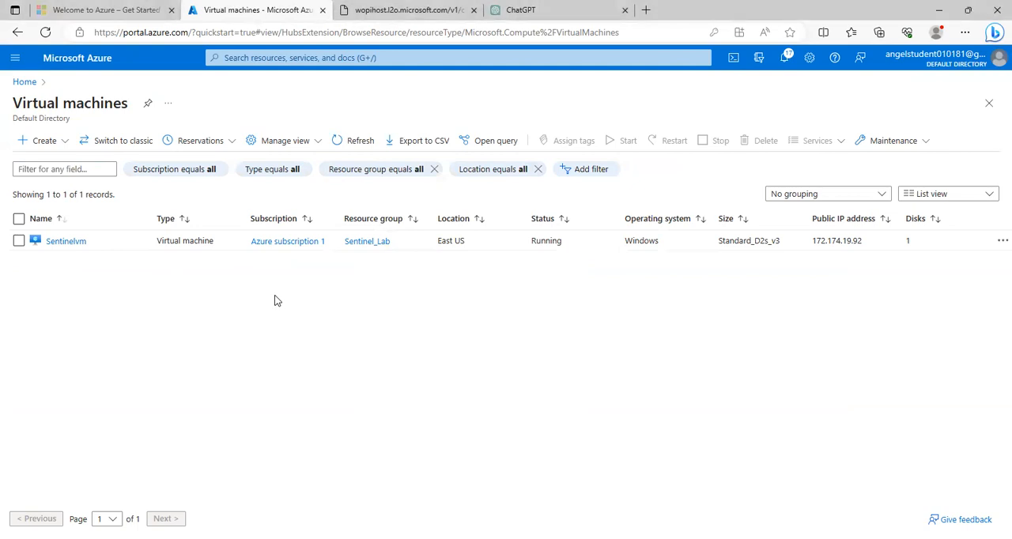
left_click(80, 242)
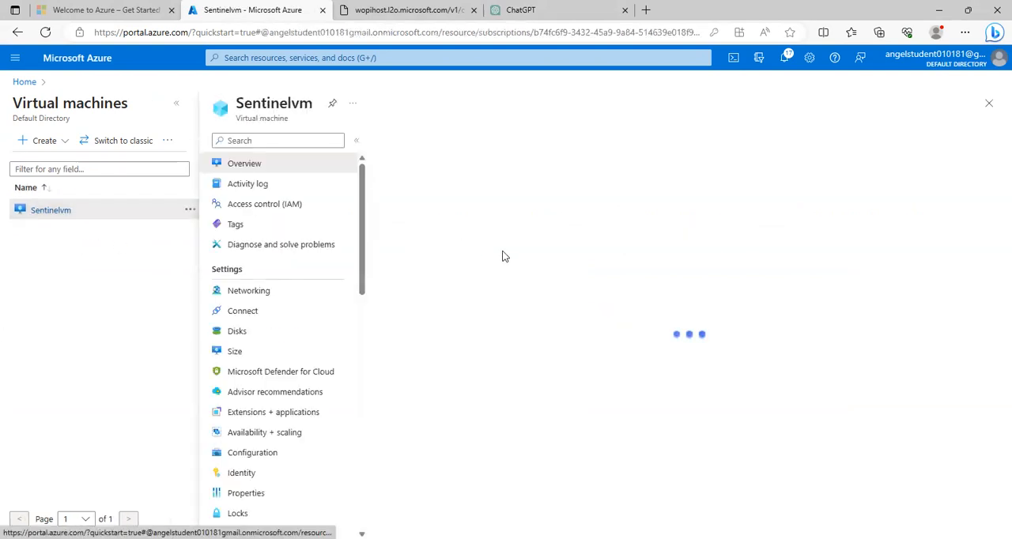
left_click(239, 312)
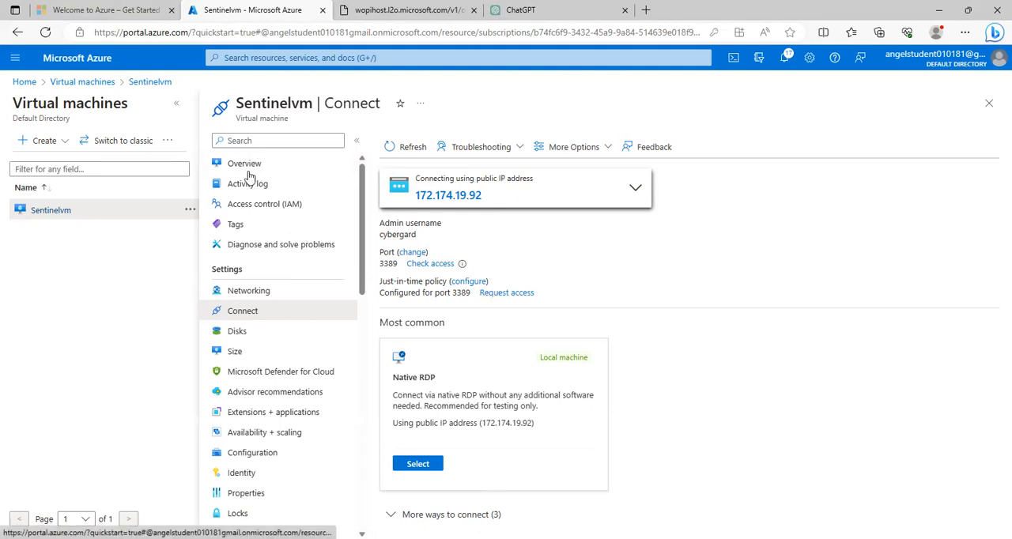
Step: Review the IP address options for connecting to Sentinelvm and request just-in-time access for all configured IPs
scroll(266, 273, "down", 1)
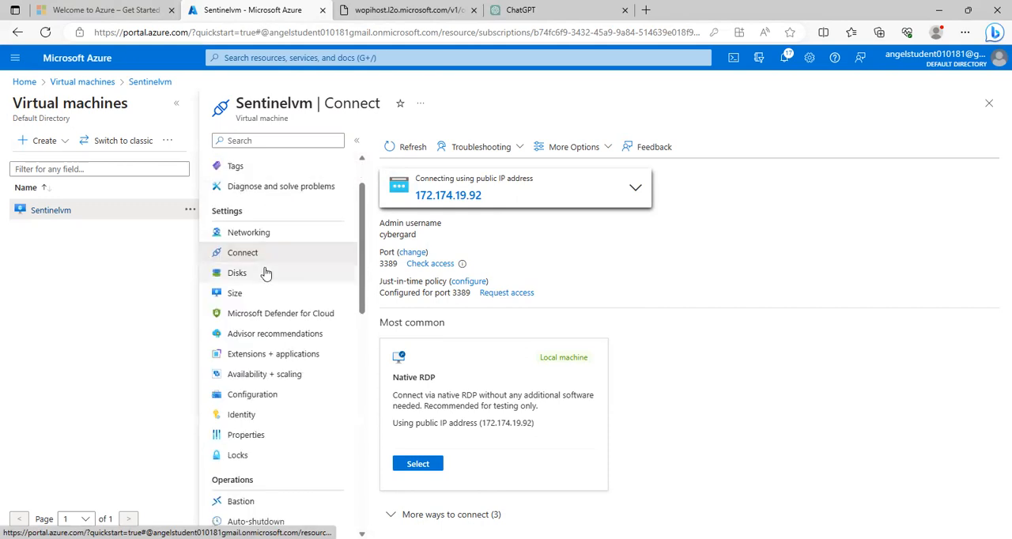
scroll(267, 284, "down", 3)
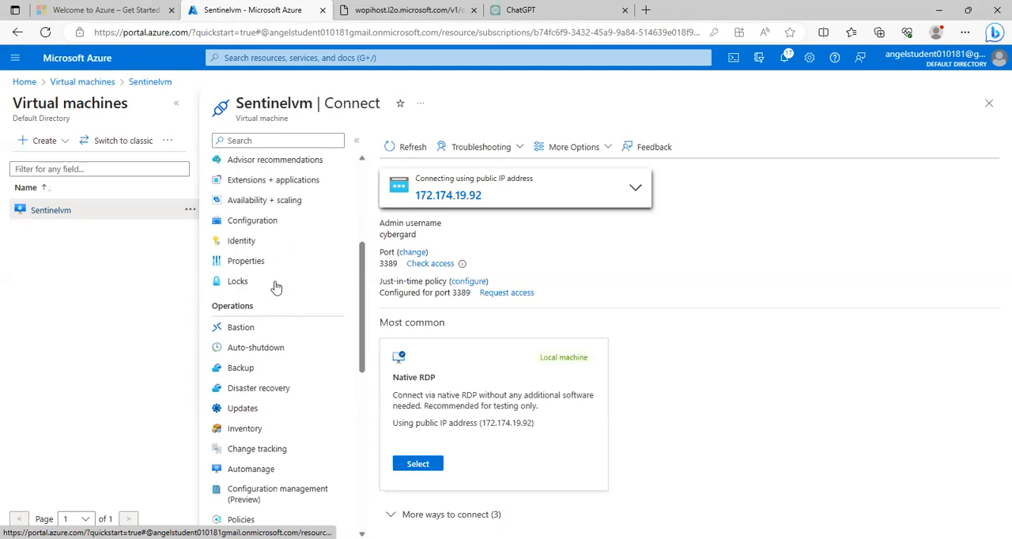
scroll(276, 288, "up", 5)
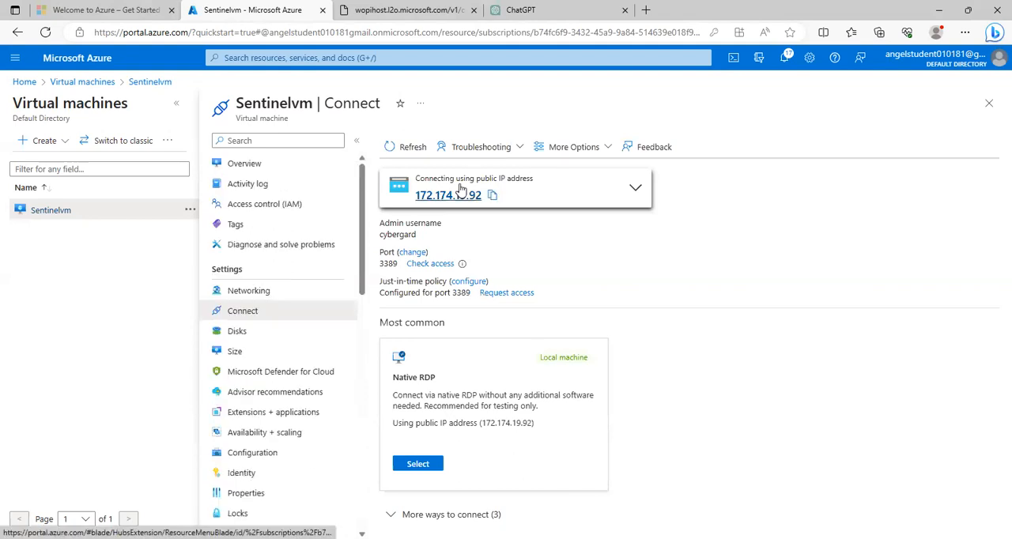
left_click(632, 194)
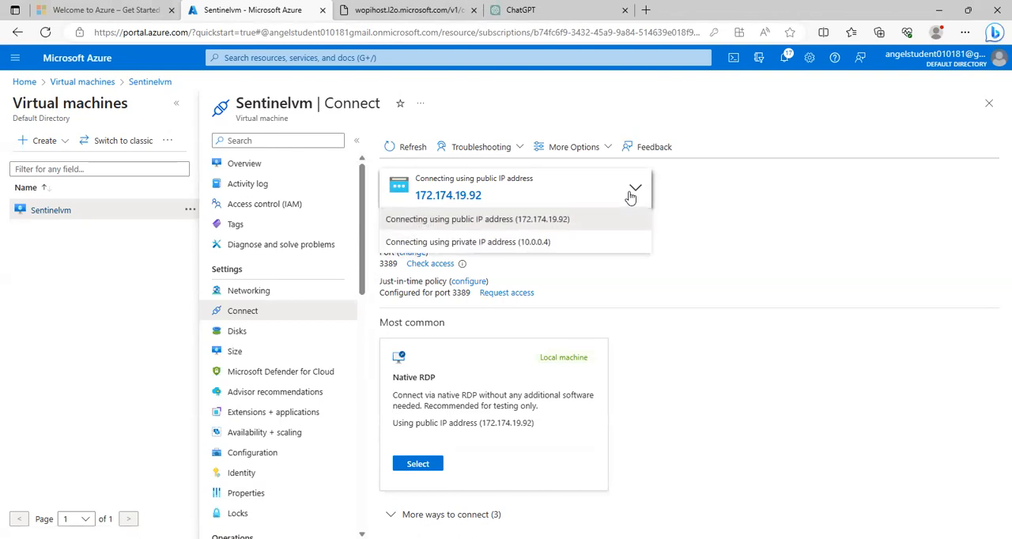
left_click(631, 194)
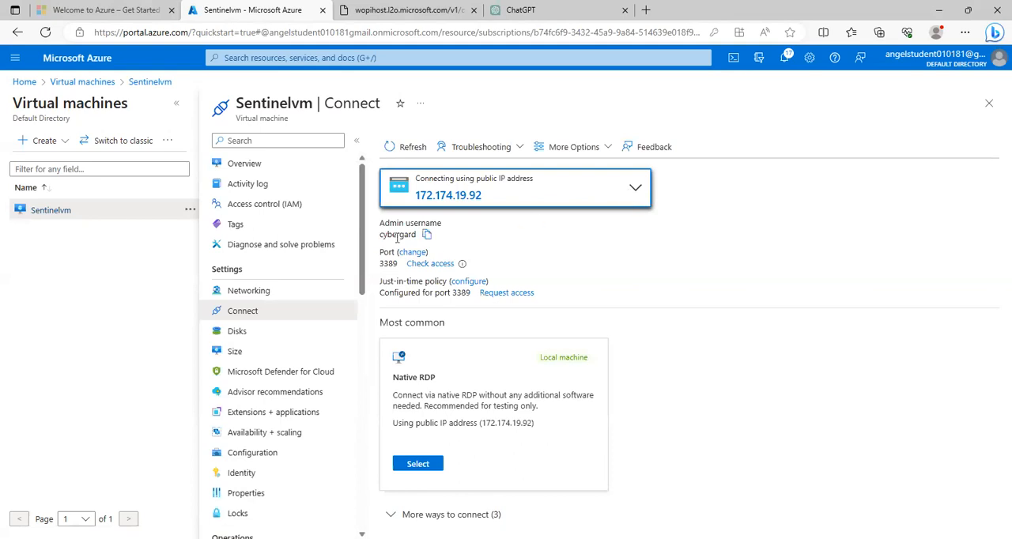
left_click(507, 294)
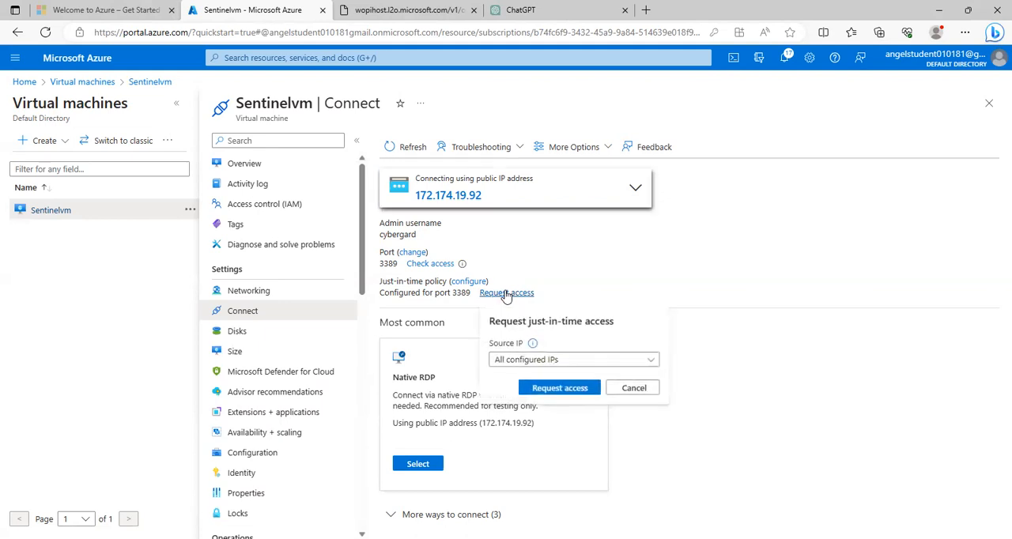
left_click(562, 390)
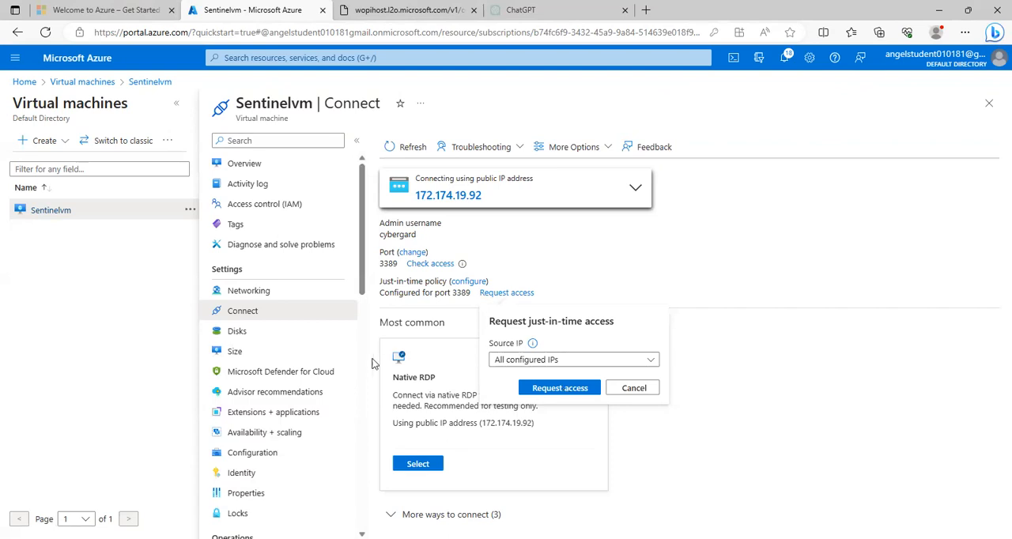
Step: Examine Sentinelvm's inbound port rules, including their ports, sources, destinations and actions
left_click(261, 292)
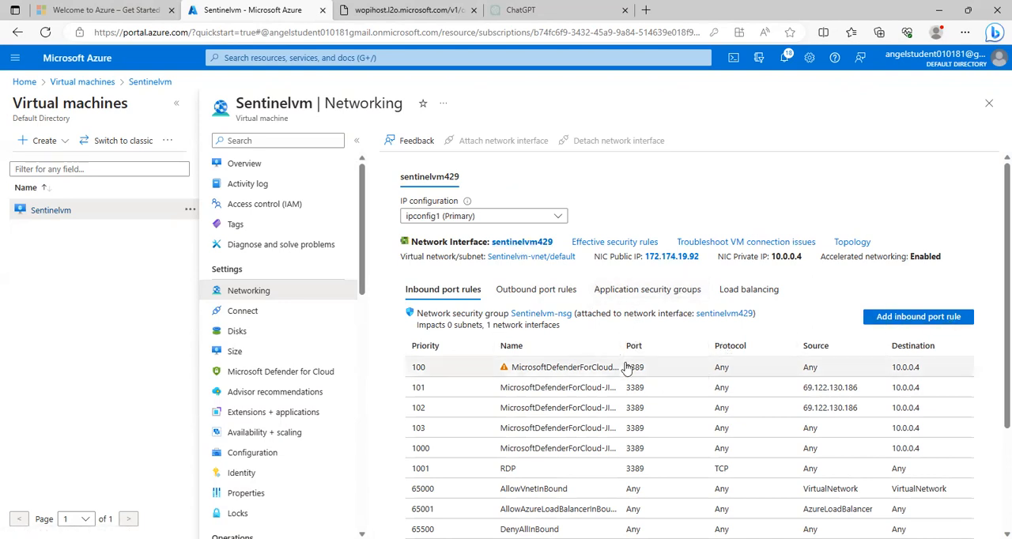
scroll(601, 379, "down", 1)
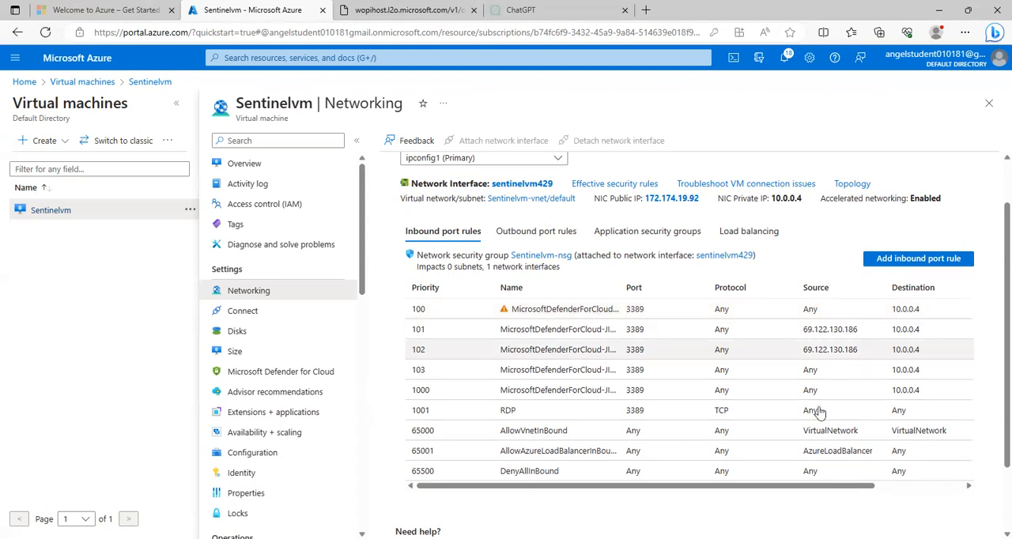
left_click_drag(795, 487, 882, 484)
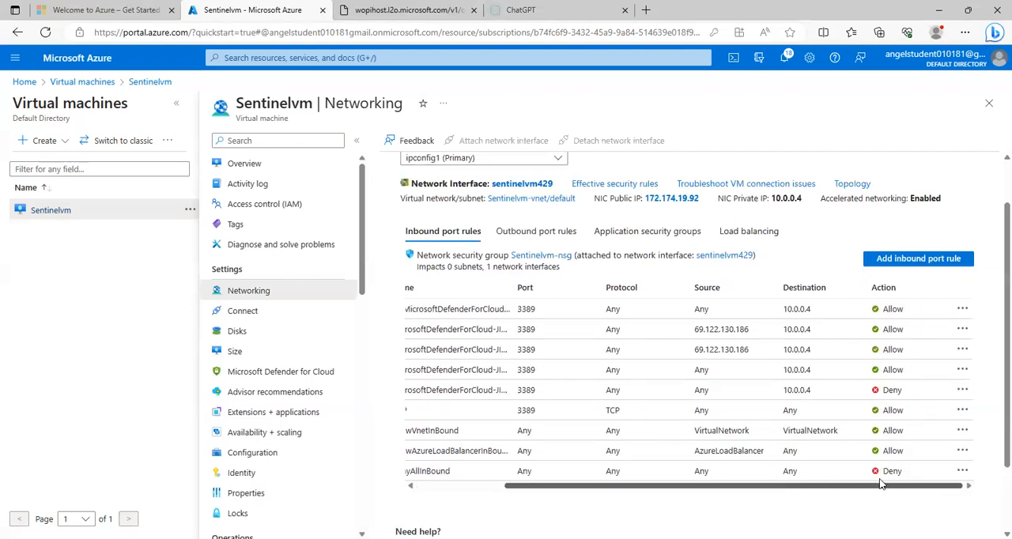
left_click_drag(882, 485, 833, 485)
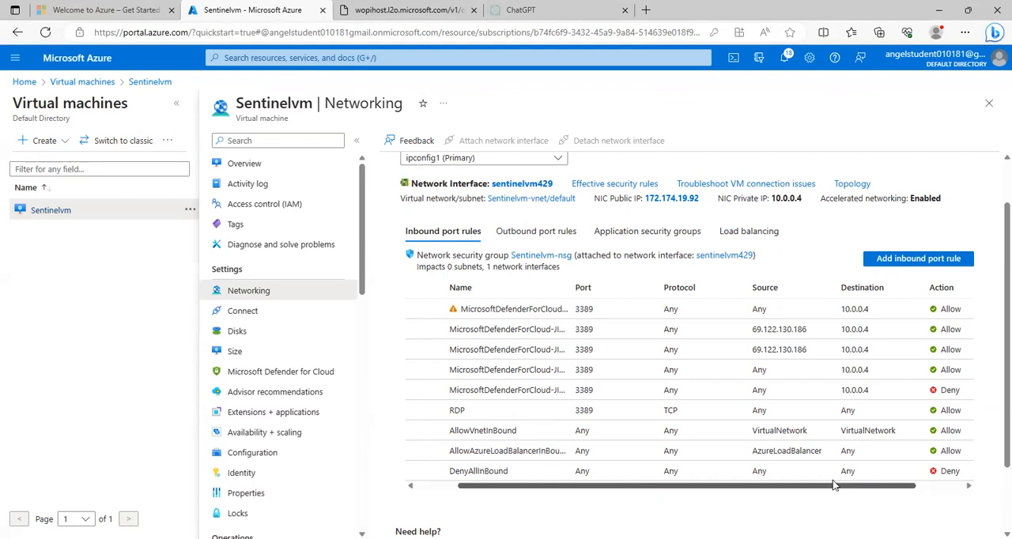
left_click_drag(833, 485, 837, 485)
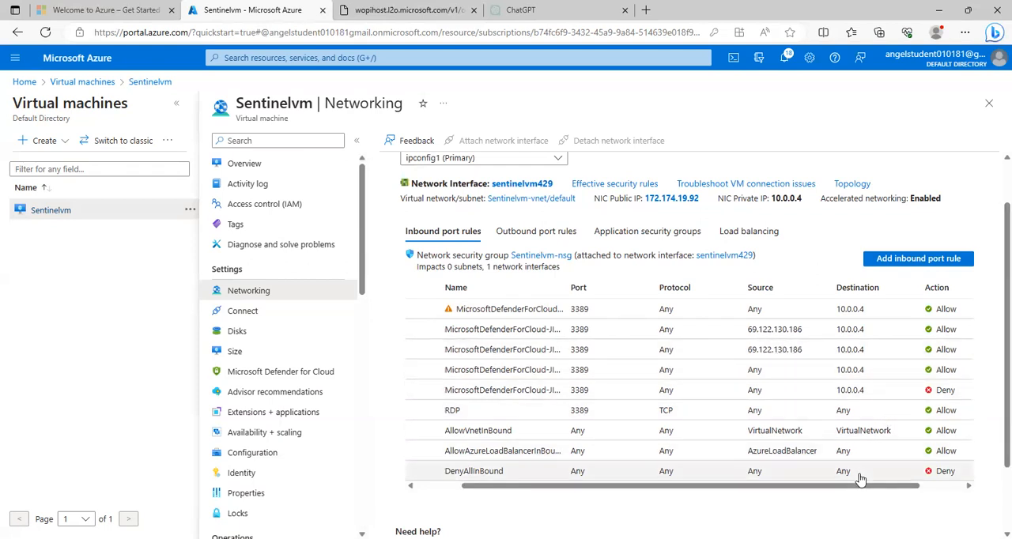
Step: Delete the priority 102 Microsoft Defender for Cloud inbound rule that allows port 3389
left_click_drag(860, 485, 958, 484)
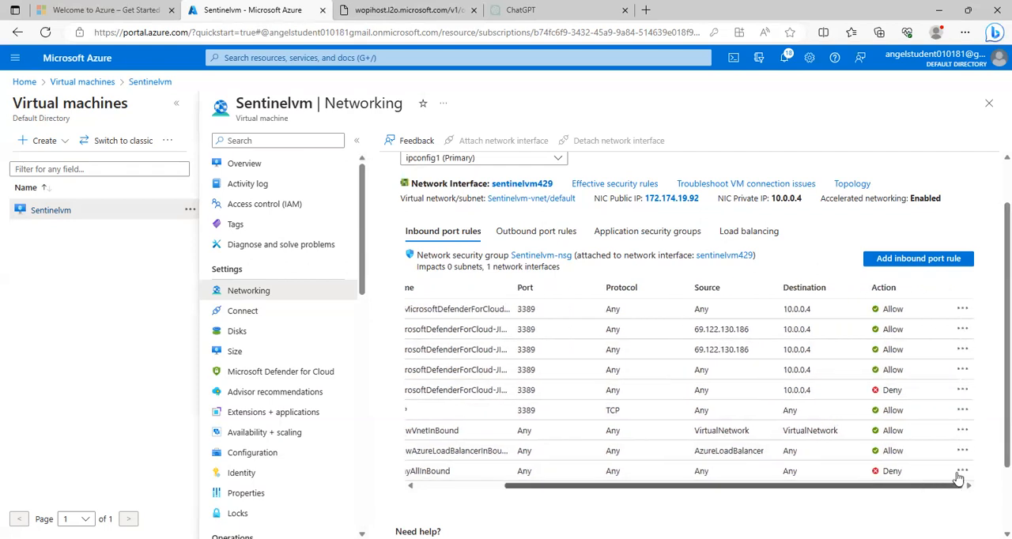
left_click(962, 350)
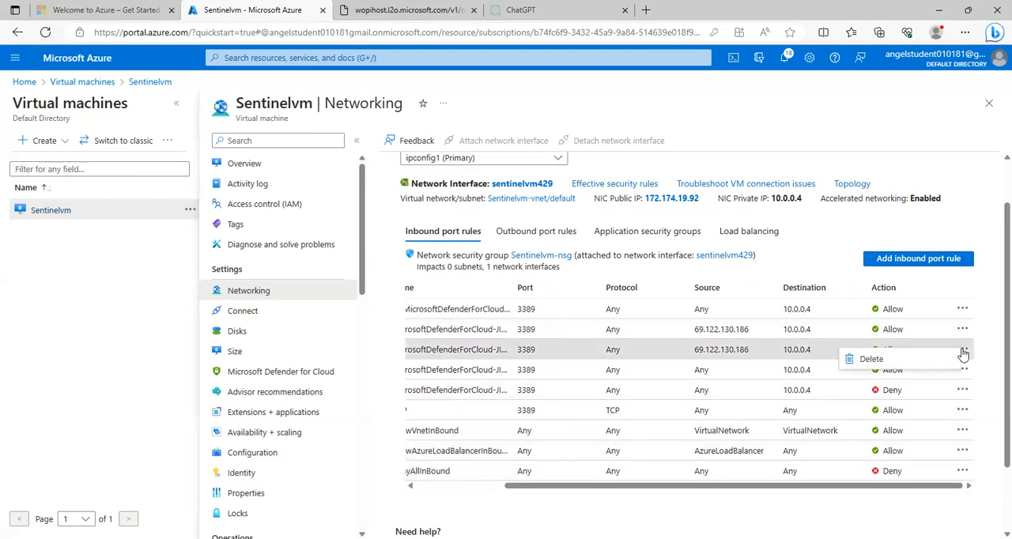
left_click(902, 364)
left_click(342, 440)
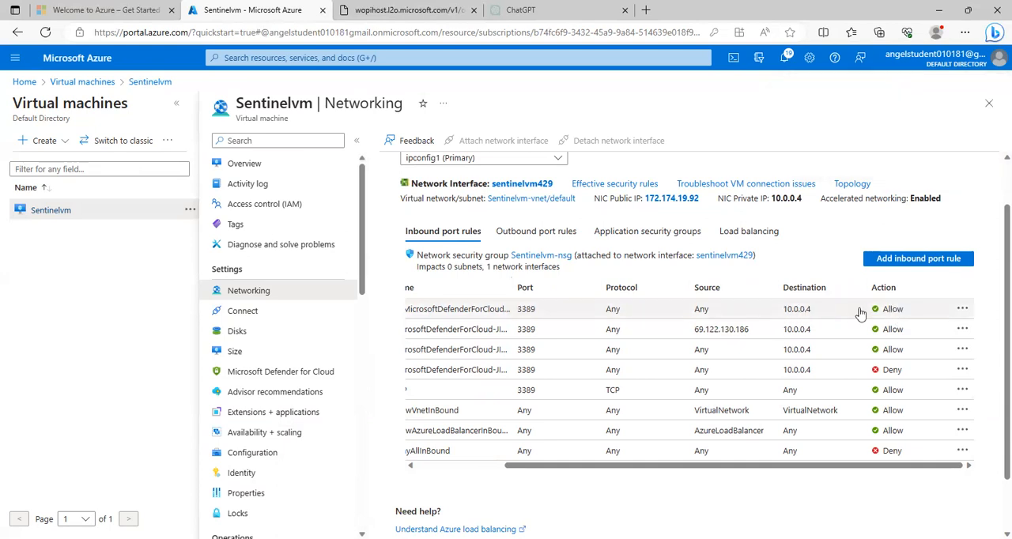
Step: Delete the topmost Microsoft Defender for Cloud inbound rule, which allows port 3389 from any source to 10.0.0.4
left_click(960, 310)
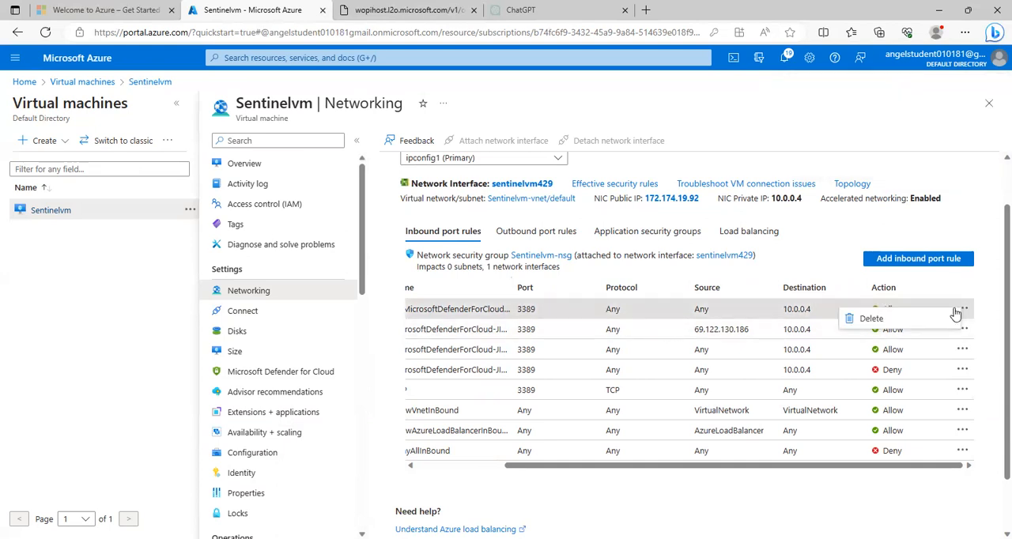
left_click(875, 319)
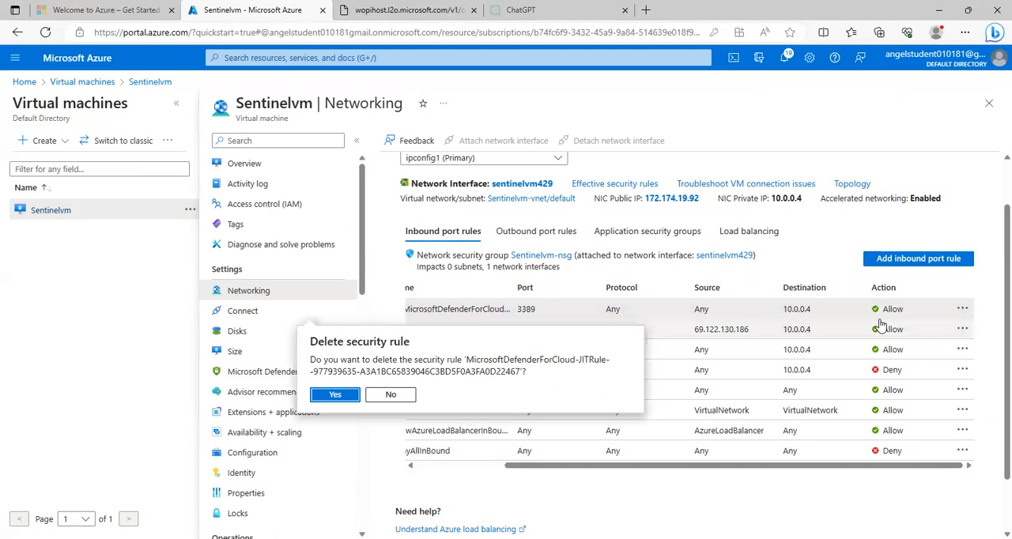
left_click(335, 394)
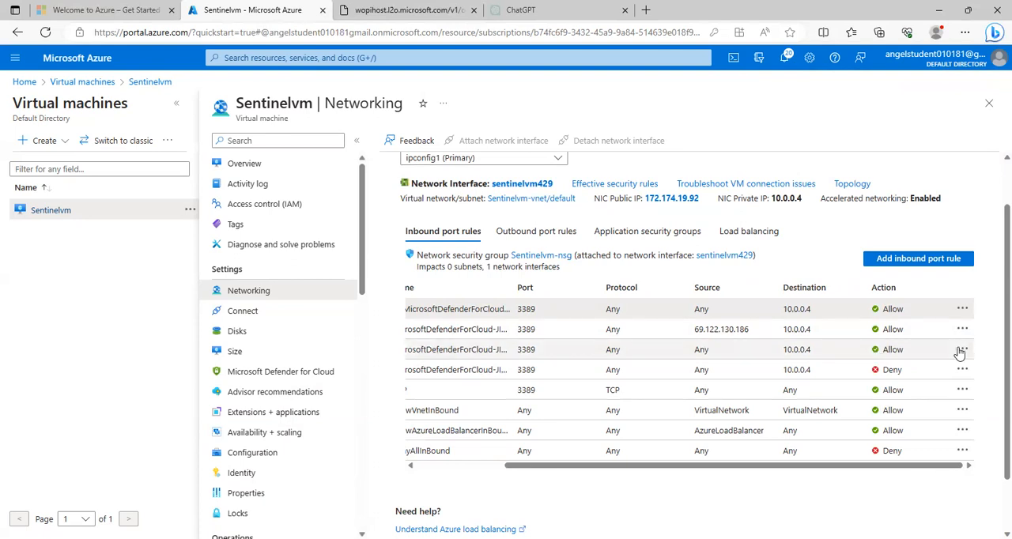
left_click_drag(719, 468, 752, 468)
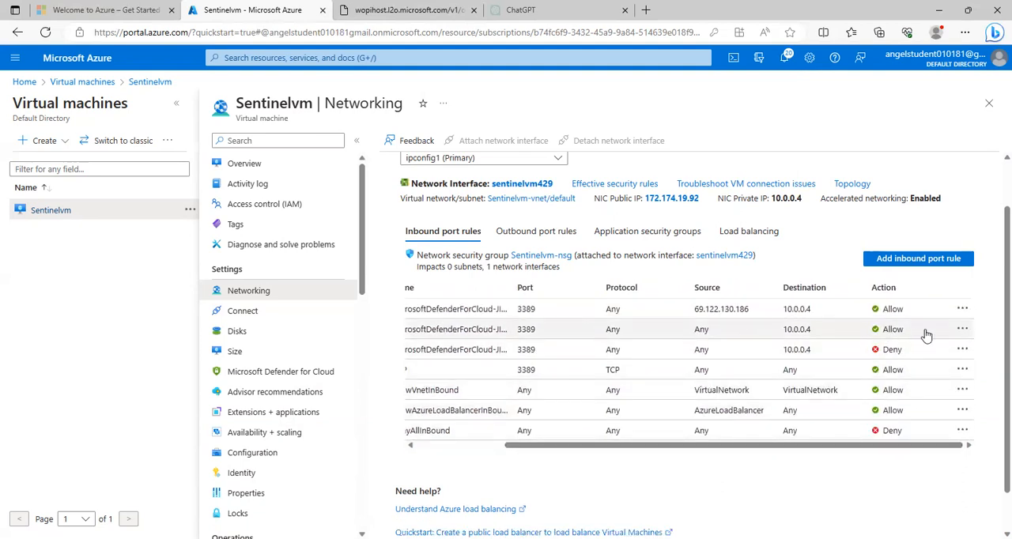
left_click(962, 329)
left_click(873, 343)
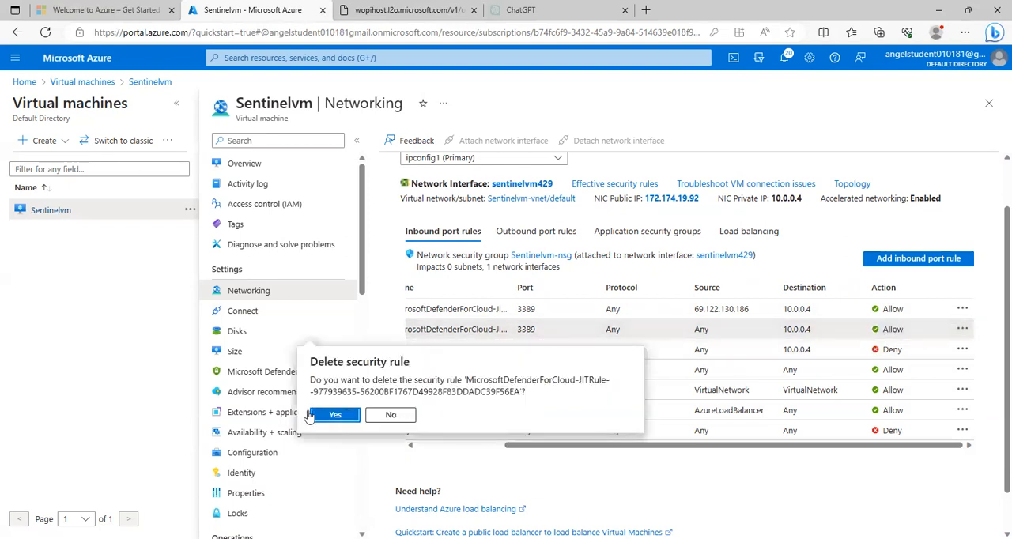
left_click(335, 415)
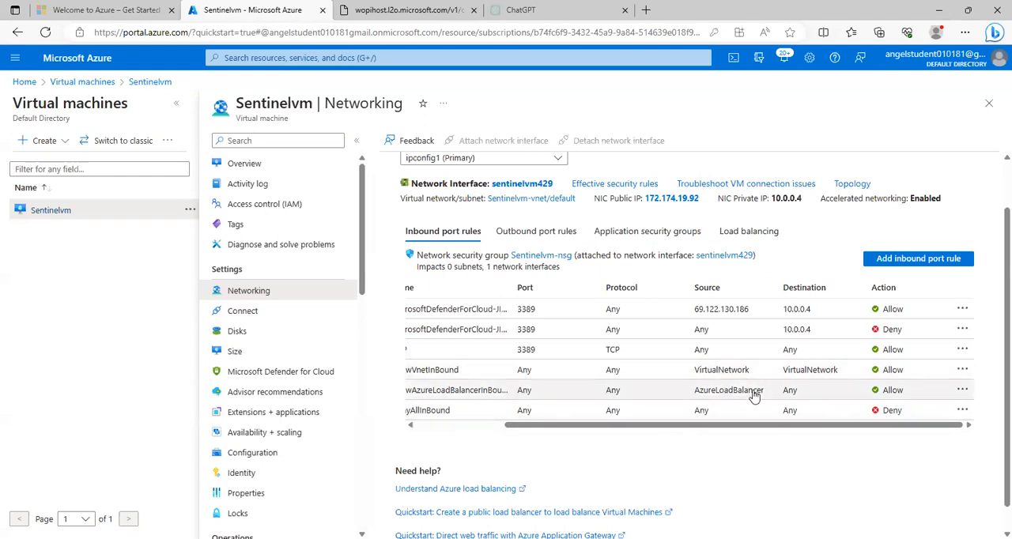
scroll(688, 398, "up", 1)
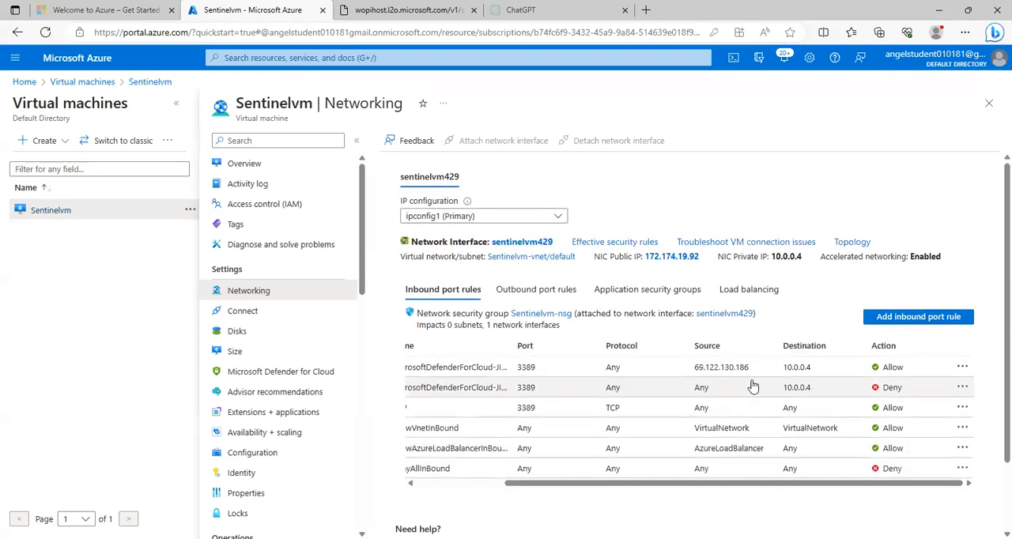
scroll(553, 324, "down", 1)
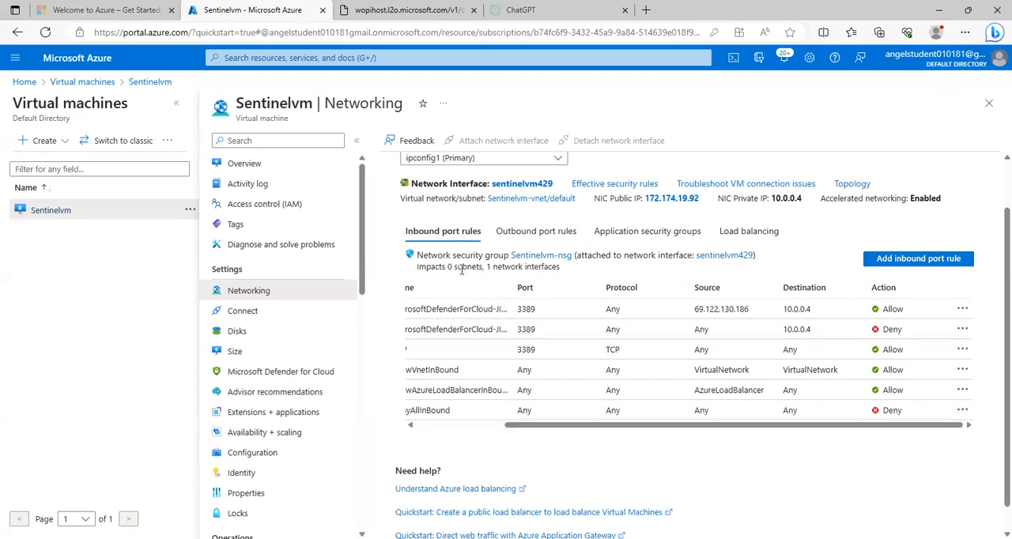